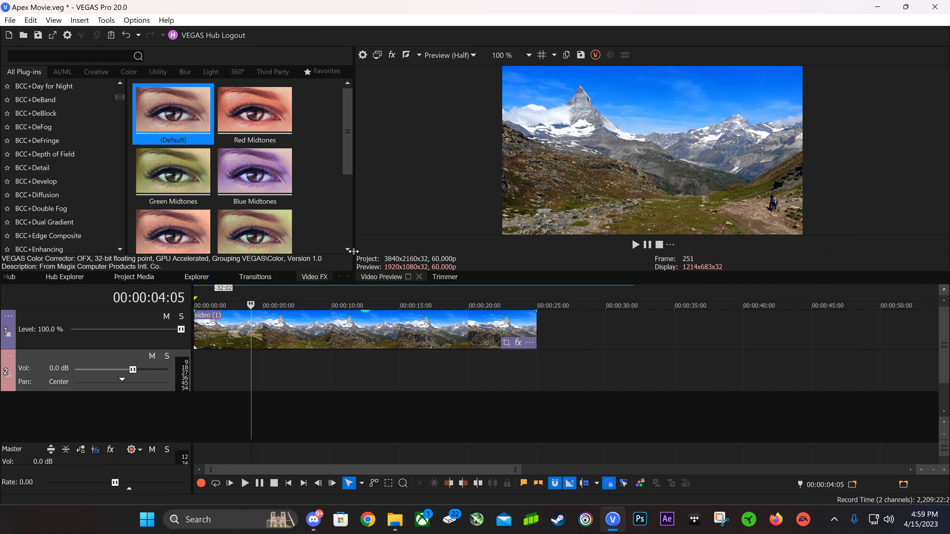
Search the video effects for "color cor" and apply the Color Corrector's (Default) preset to the video (1) clip on the timeline
{"action": "left_click_drag", "start_coordinate": [354, 254], "coordinate": [380, 254]}
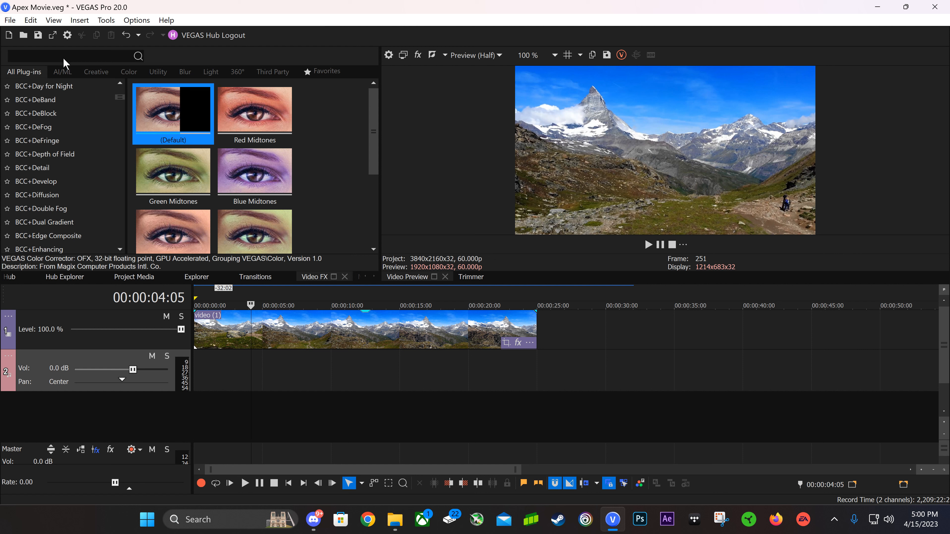
{"action": "type", "text": "color"}
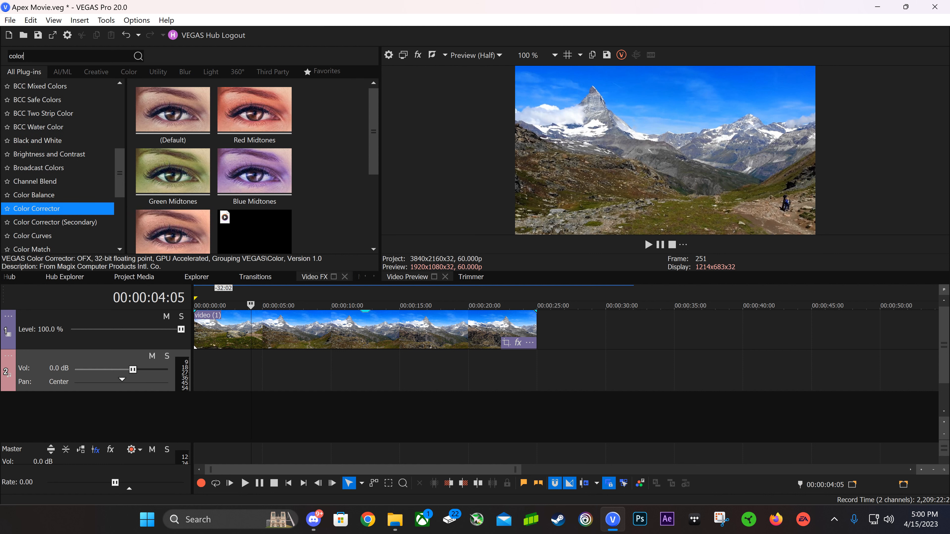
{"action": "type", "text": " cor"}
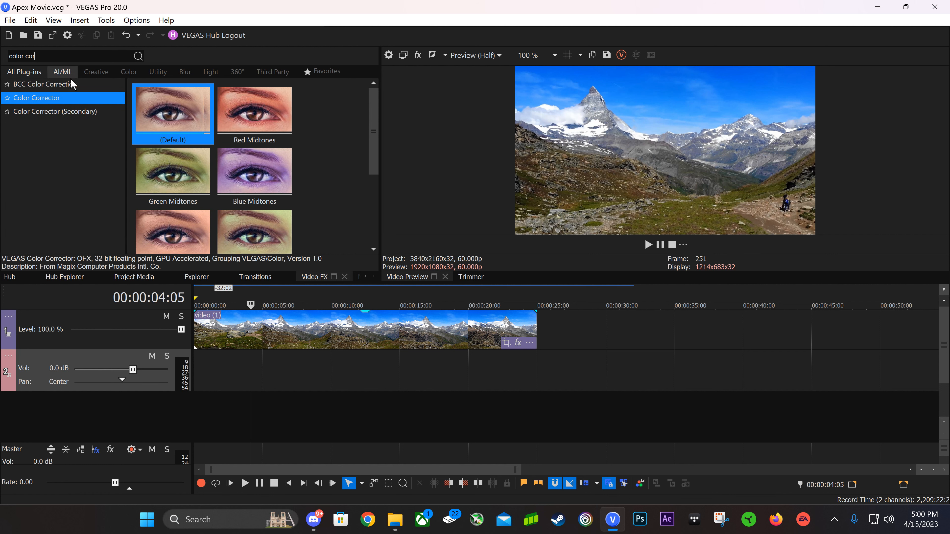
{"action": "left_click", "coordinate": [74, 111]}
{"action": "left_click", "coordinate": [69, 100]}
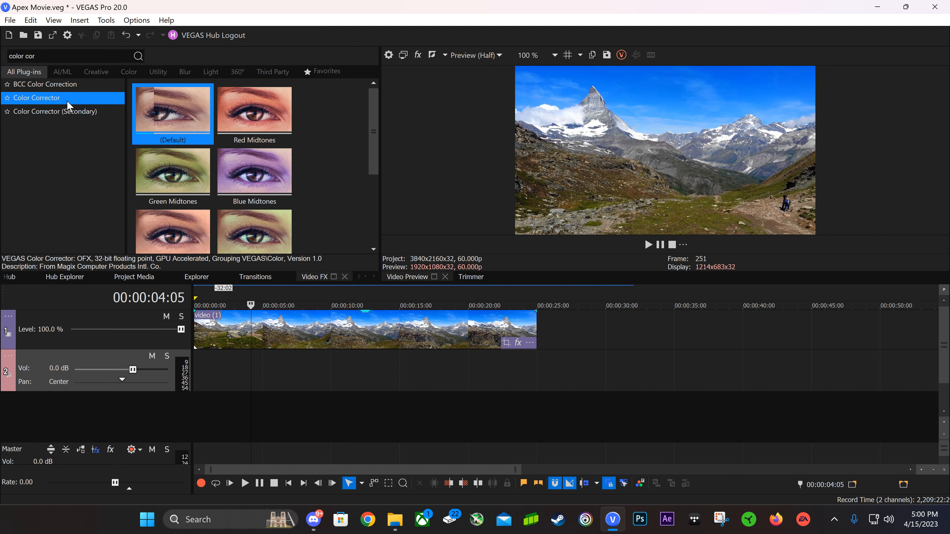
{"action": "left_click", "coordinate": [75, 88]}
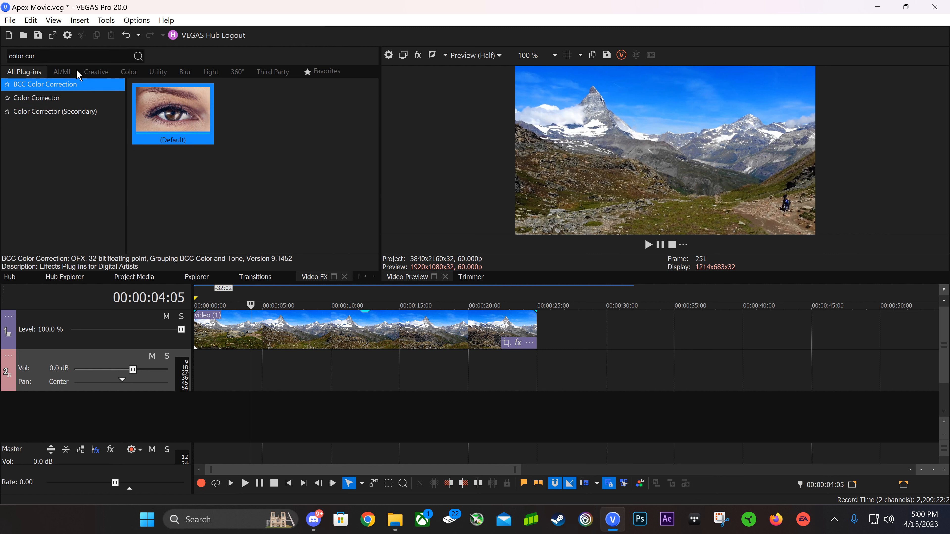
{"action": "left_click", "coordinate": [41, 98]}
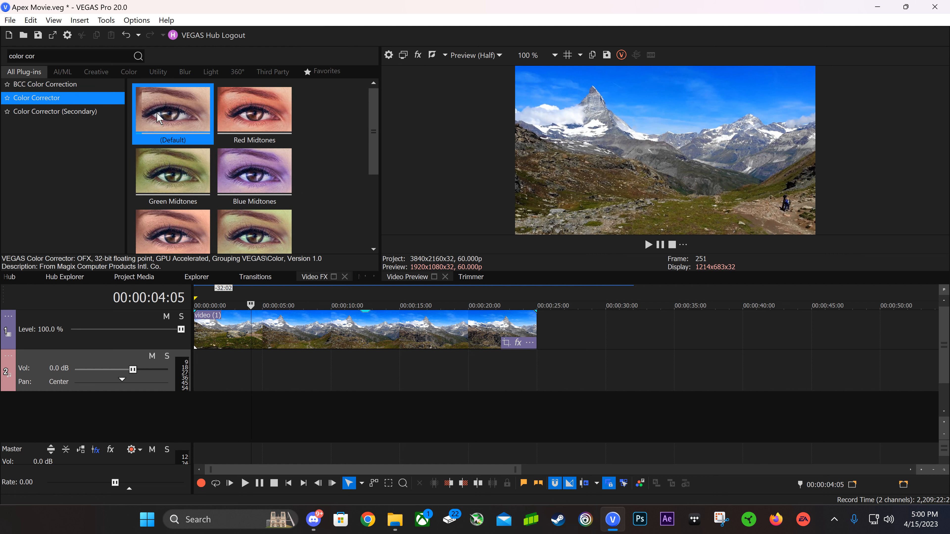
{"action": "left_click_drag", "start_coordinate": [184, 116], "coordinate": [261, 328]}
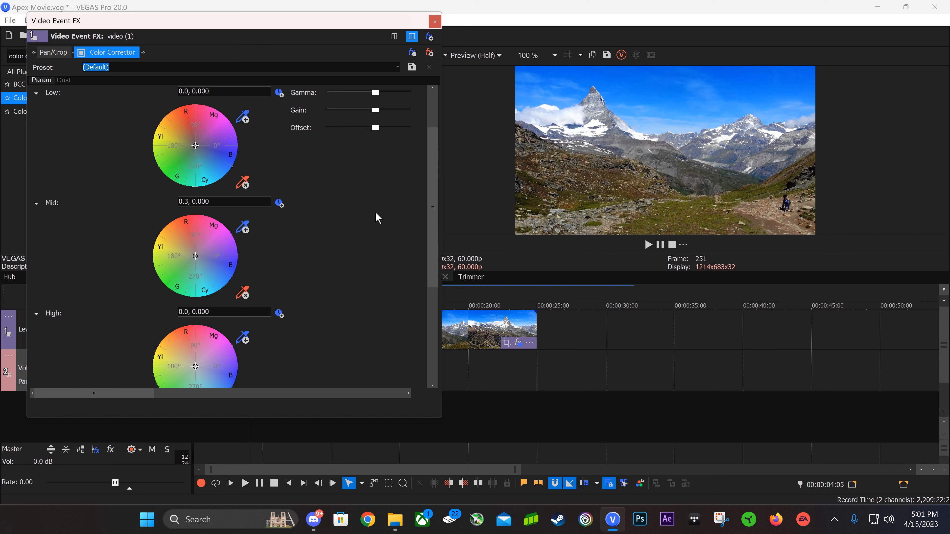
Enlarge the Video Event FX window until the Gamma, Gain and Offset values are visible, and shift it farther away from the video preview
{"action": "scroll", "coordinate": [320, 213], "scroll_direction": "up", "scroll_amount": 1}
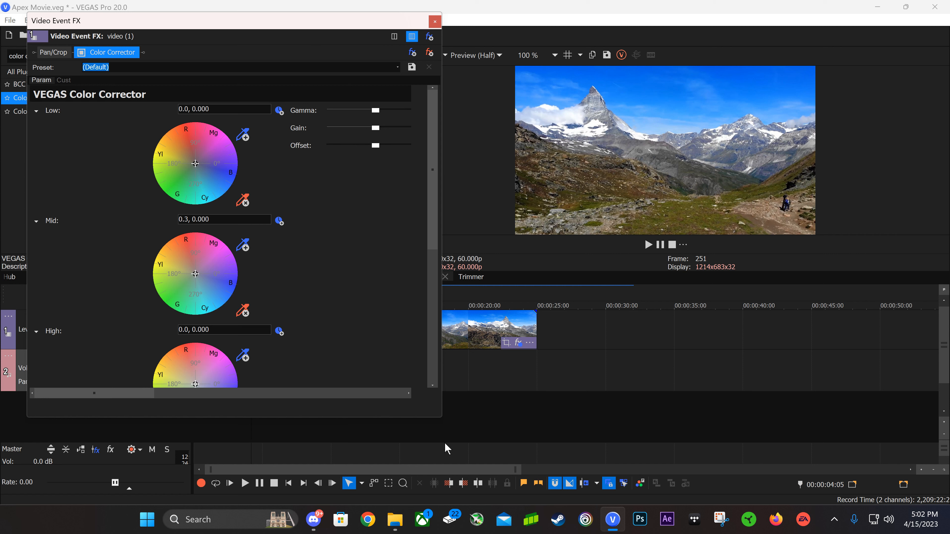
{"action": "left_click_drag", "start_coordinate": [440, 417], "coordinate": [521, 440]}
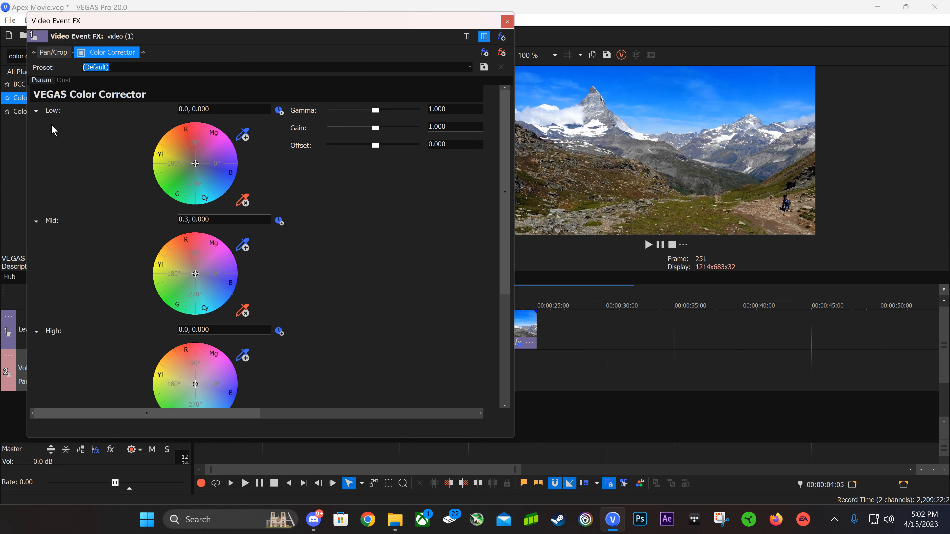
{"action": "left_click_drag", "start_coordinate": [144, 23], "coordinate": [128, 26]}
{"action": "scroll", "coordinate": [105, 333], "scroll_direction": "down", "scroll_amount": 2}
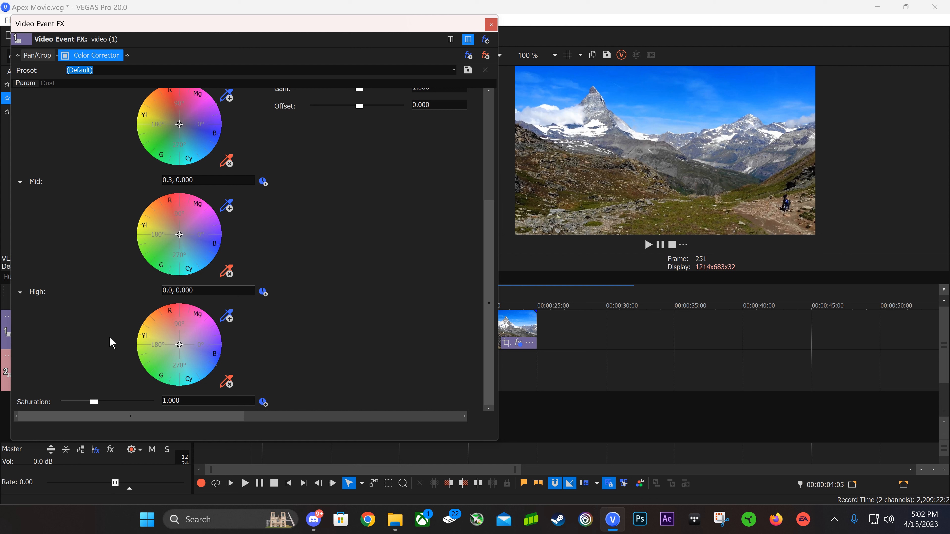
{"action": "scroll", "coordinate": [112, 343], "scroll_direction": "up", "scroll_amount": 2}
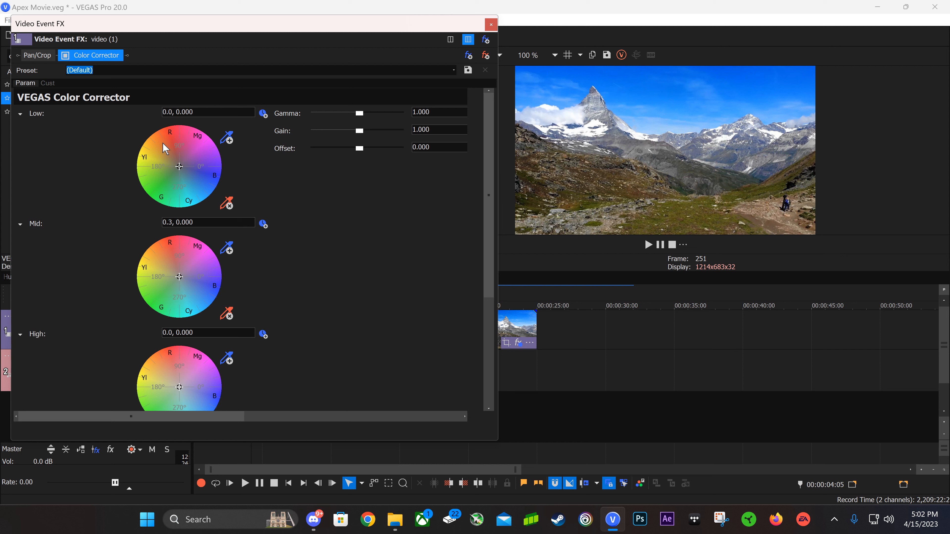
Try a red tint (about 102°, 0.82) and a green tint (about 233°, 0.75) on the Low wheel, and reset it
{"action": "left_click", "coordinate": [172, 133]}
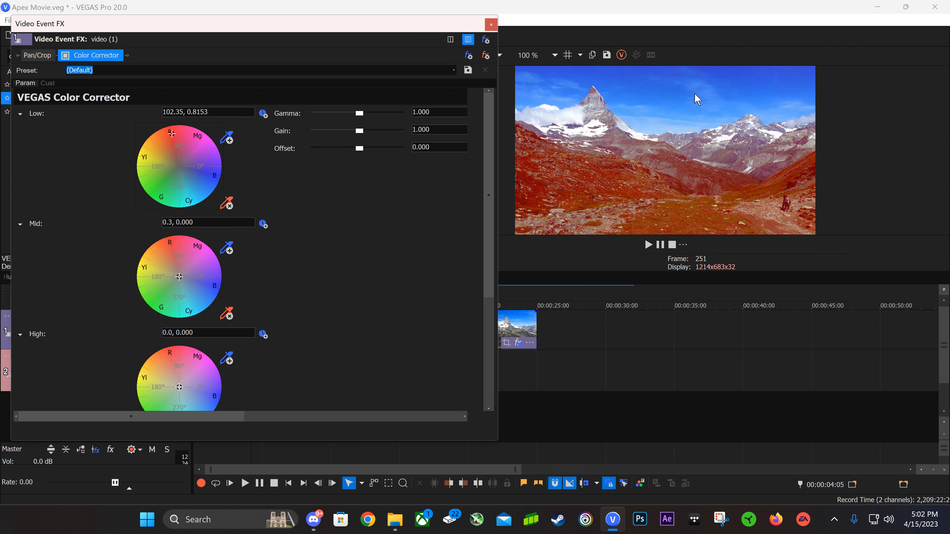
{"action": "left_click", "coordinate": [155, 183]}
{"action": "left_click_drag", "start_coordinate": [157, 184], "coordinate": [160, 192]}
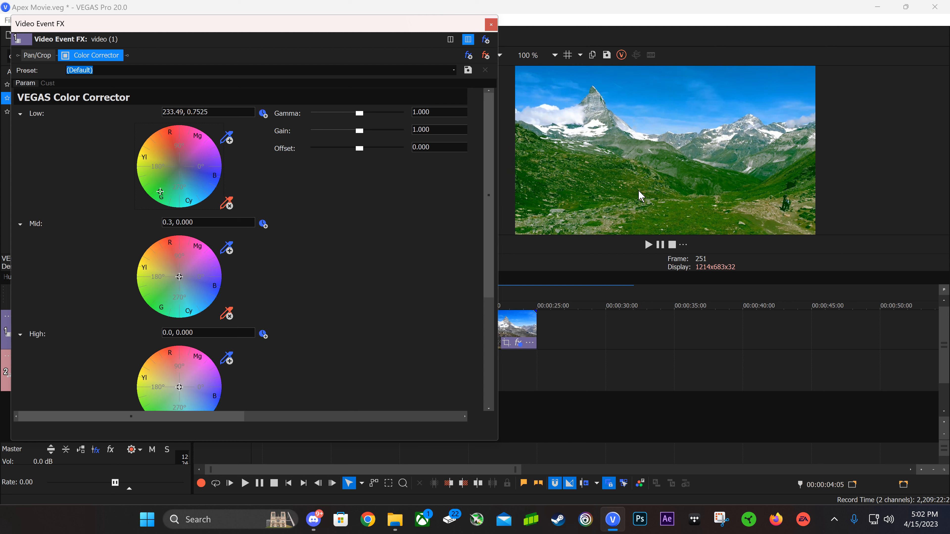
{"action": "double_click", "coordinate": [178, 175]}
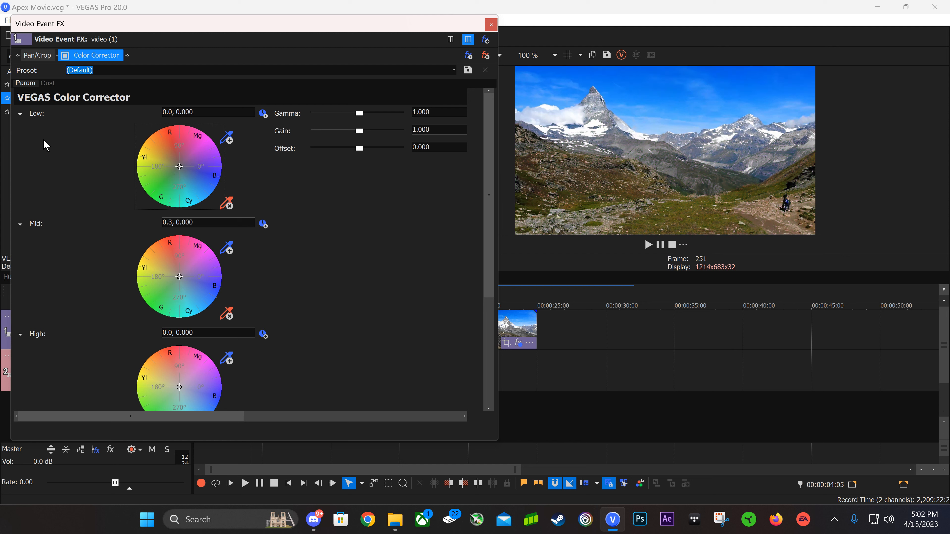
Try tinting the Low wheel with blue sampled from the preview's sky, adjusted to about 307°, 0.72, and reset it
{"action": "mouse_move", "coordinate": [193, 112]}
{"action": "left_mouse_down"}
{"action": "mouse_move", "coordinate": [134, 119]}
{"action": "mouse_move", "coordinate": [196, 113]}
{"action": "left_mouse_up"}
{"action": "left_click", "coordinate": [227, 141]}
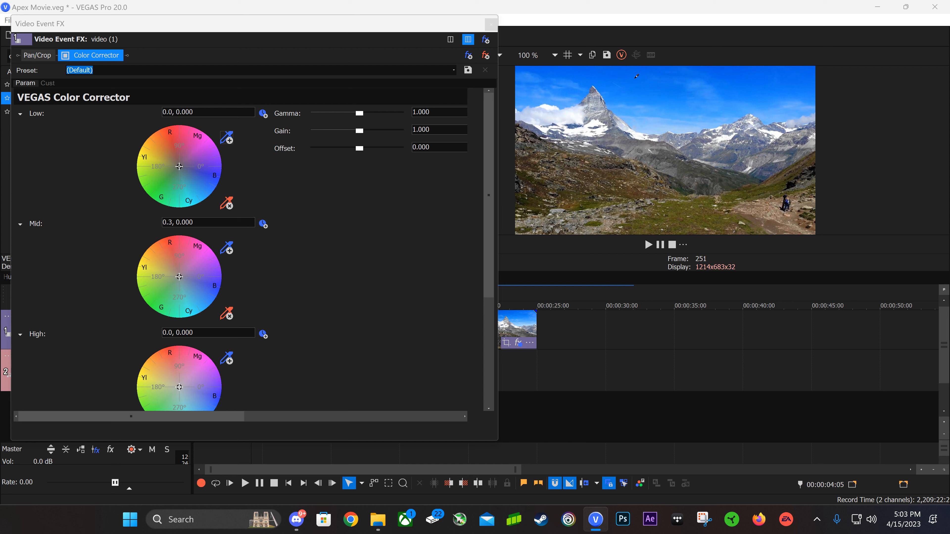
{"action": "left_click", "coordinate": [632, 87]}
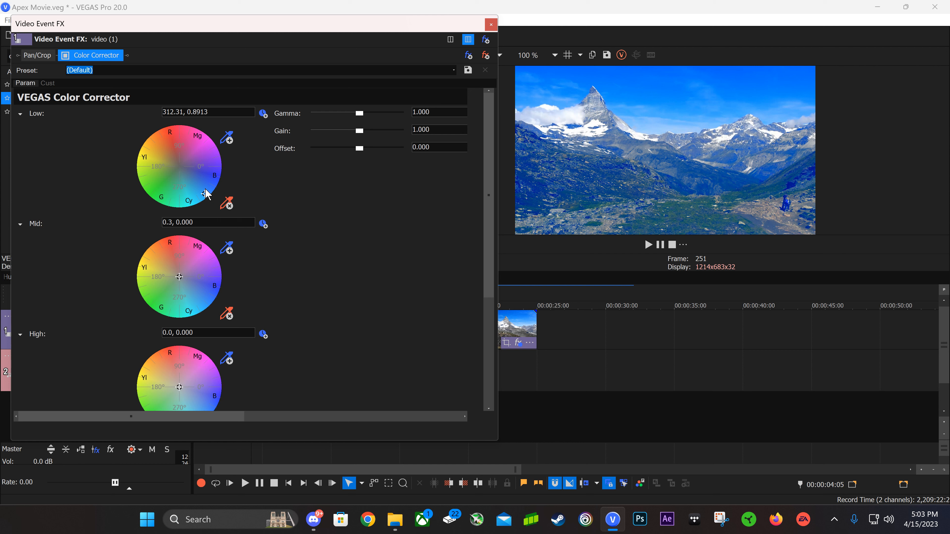
{"action": "left_click_drag", "start_coordinate": [204, 194], "coordinate": [193, 195]}
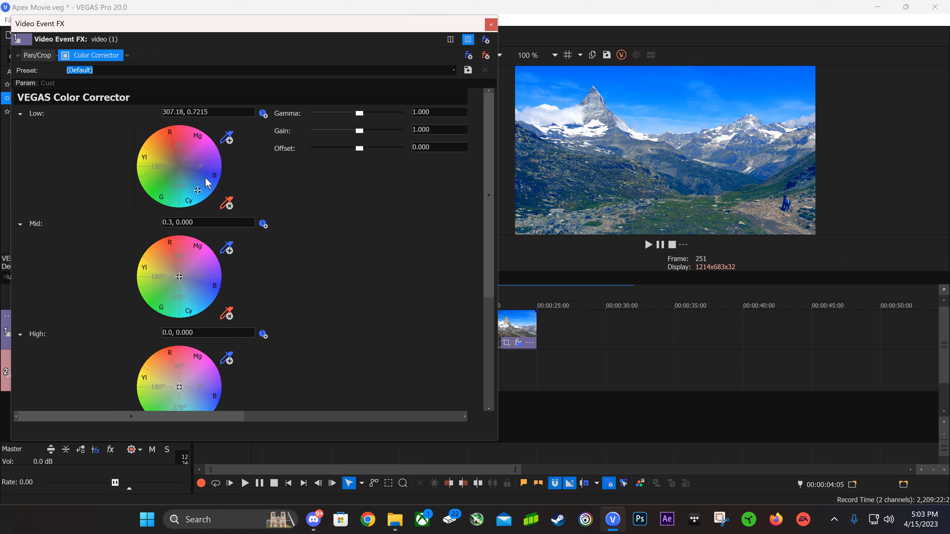
{"action": "double_click", "coordinate": [191, 175]}
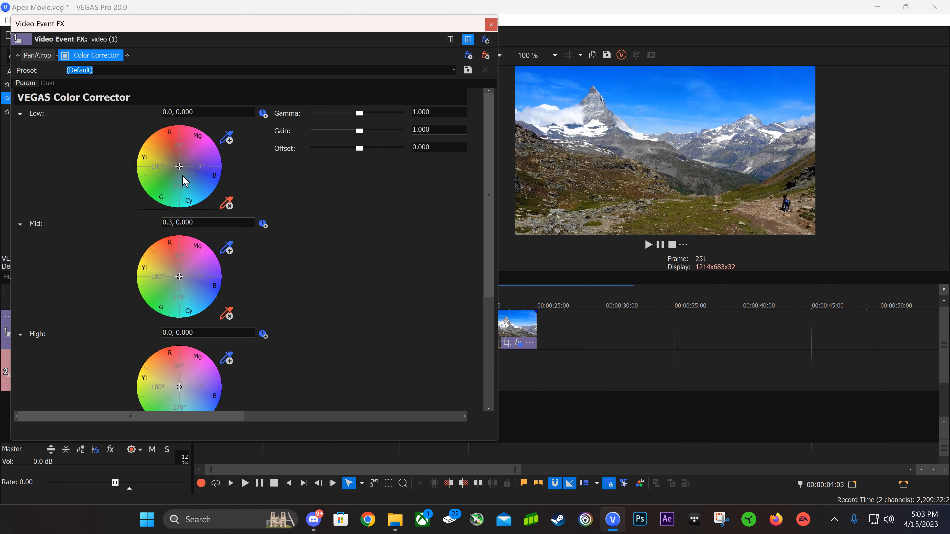
Tint the High wheel (about 347°, 0.95), Mid wheel (about 340°, 0.87) and Low wheel (about 347°, 0.96) strong blue
{"action": "scroll", "coordinate": [122, 221], "scroll_direction": "down", "scroll_amount": 1}
{"action": "scroll", "coordinate": [122, 222], "scroll_direction": "down", "scroll_amount": 1}
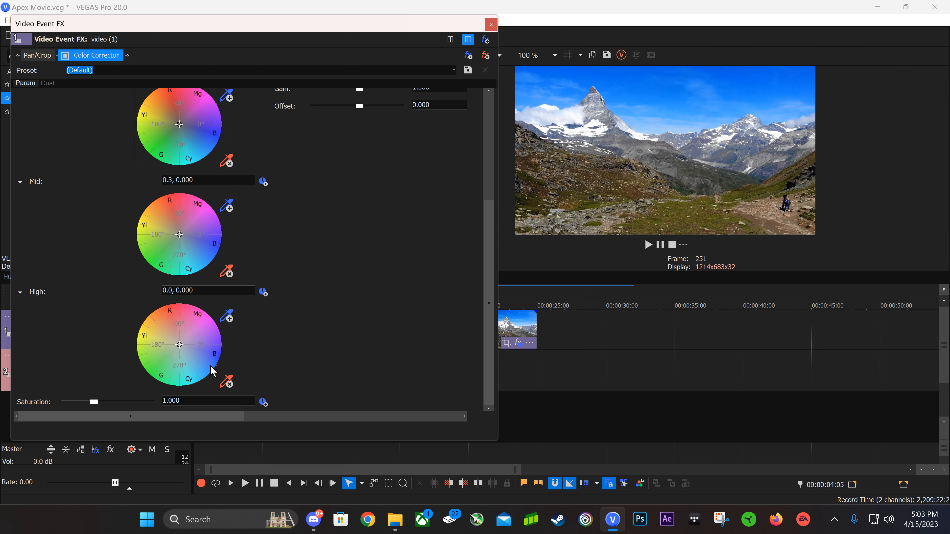
{"action": "left_click", "coordinate": [218, 355]}
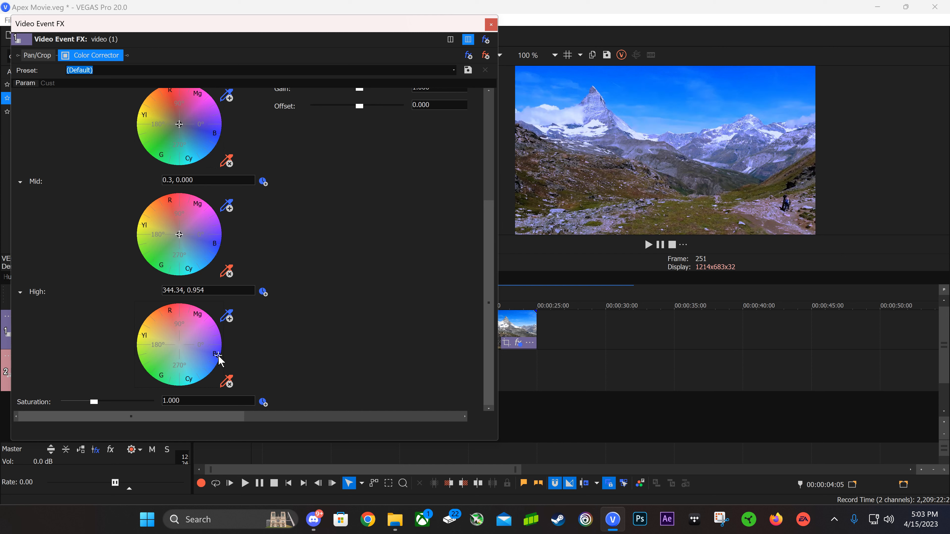
{"action": "left_click", "coordinate": [214, 246]}
{"action": "left_click", "coordinate": [219, 134]}
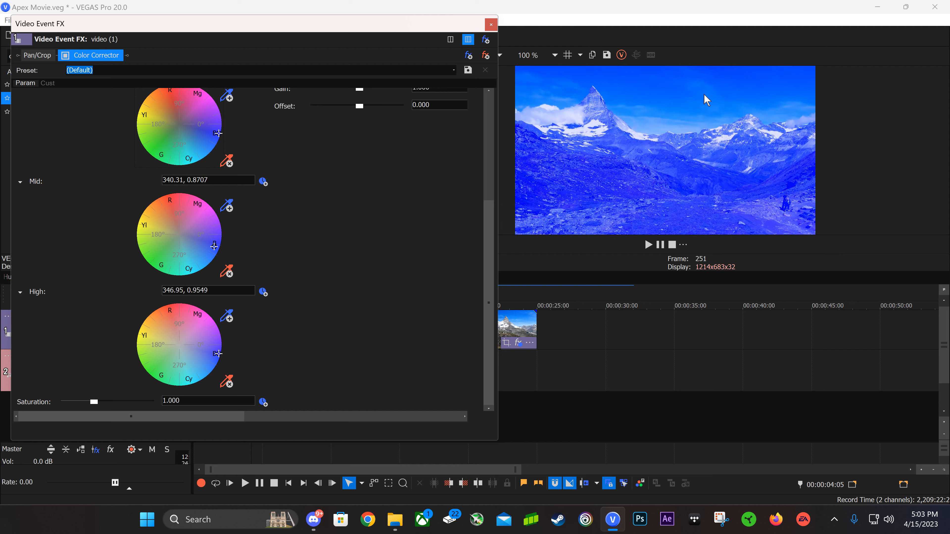
{"action": "scroll", "coordinate": [418, 271], "scroll_direction": "up", "scroll_amount": 3}
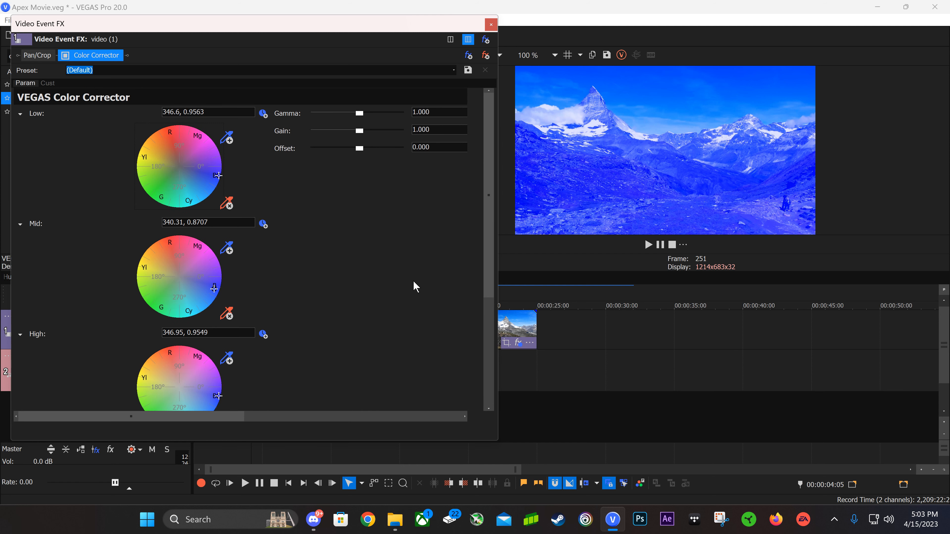
{"action": "scroll", "coordinate": [405, 291], "scroll_direction": "down", "scroll_amount": 2}
{"action": "scroll", "coordinate": [427, 348], "scroll_direction": "up", "scroll_amount": 2}
Reset the Low, Mid and High color wheels to their neutral centers
{"action": "double_click", "coordinate": [186, 166]}
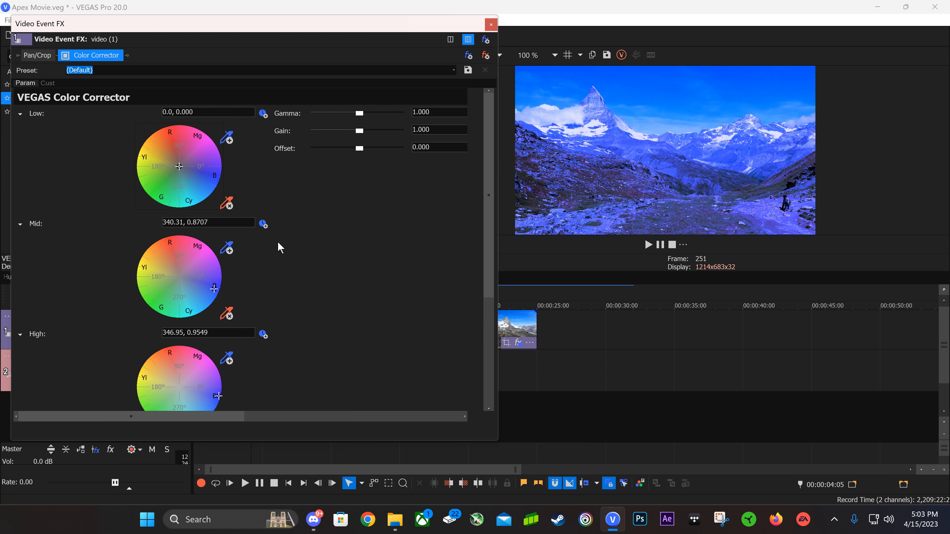
{"action": "double_click", "coordinate": [179, 274]}
{"action": "scroll", "coordinate": [306, 356], "scroll_direction": "down", "scroll_amount": 1}
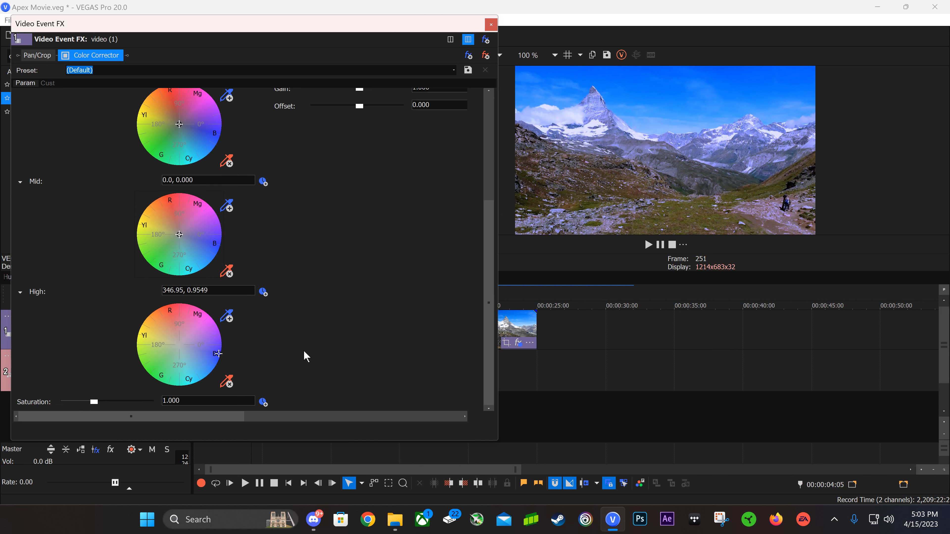
{"action": "double_click", "coordinate": [194, 352]}
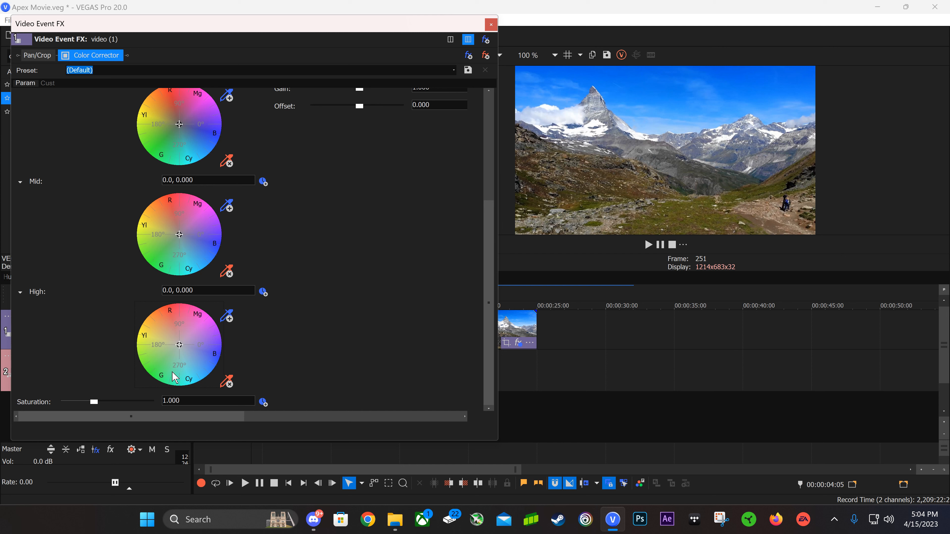
Try a green tint (about 240°, 0.61) and a blue tint (about 314°, 0.69) on the High wheel, and reset it
{"action": "left_click", "coordinate": [167, 367]}
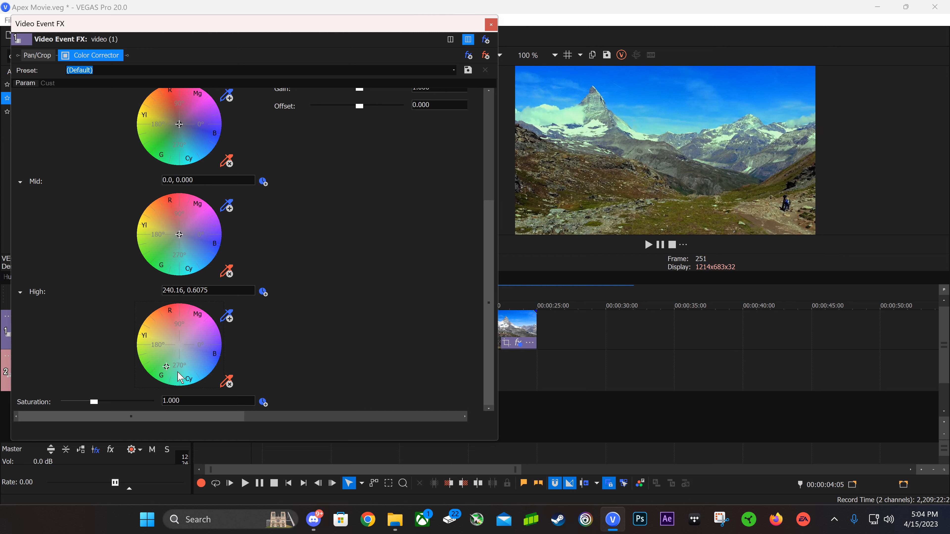
{"action": "left_click", "coordinate": [200, 365]}
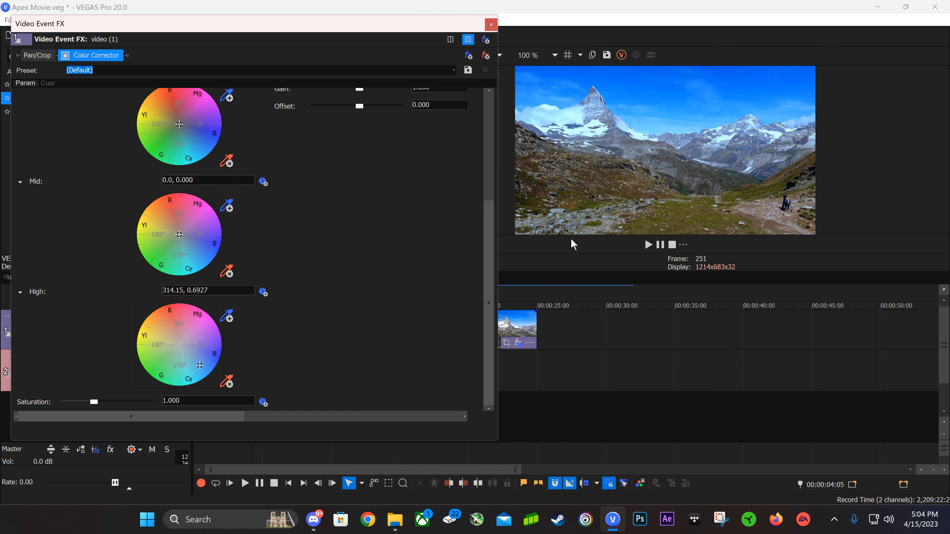
{"action": "double_click", "coordinate": [189, 345]}
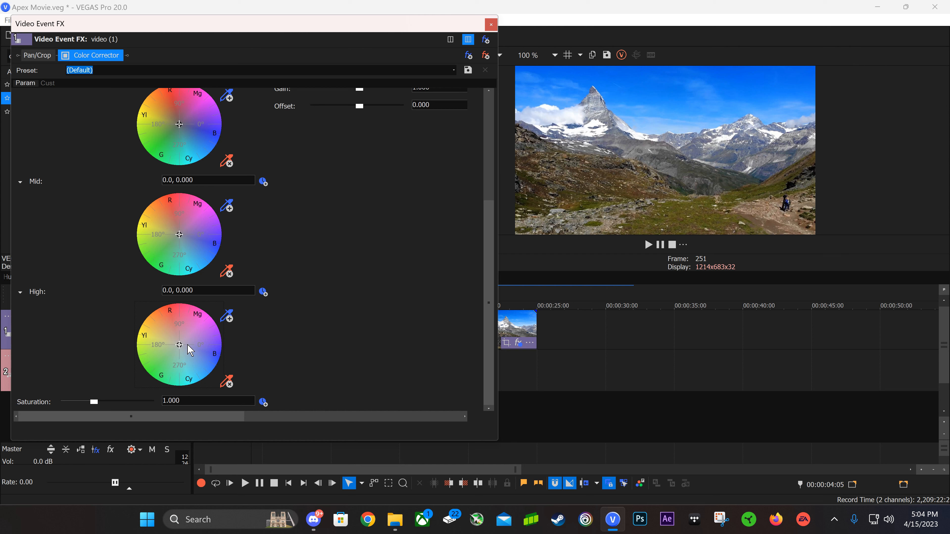
{"action": "scroll", "coordinate": [187, 345], "scroll_direction": "up", "scroll_amount": 2}
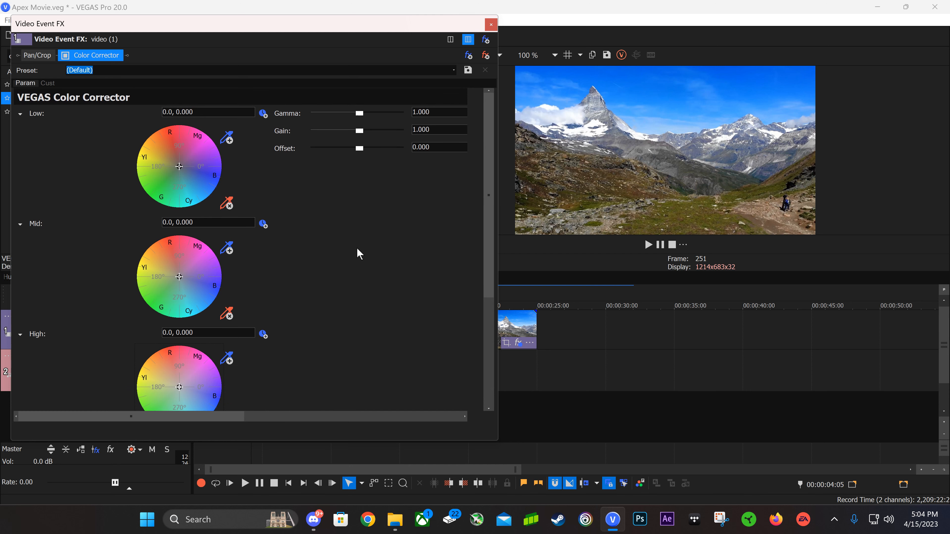
Try the Color Corrector's saturation at 3.000 and 0.206, and set it to about 2.25
{"action": "scroll", "coordinate": [435, 356], "scroll_direction": "down", "scroll_amount": 1}
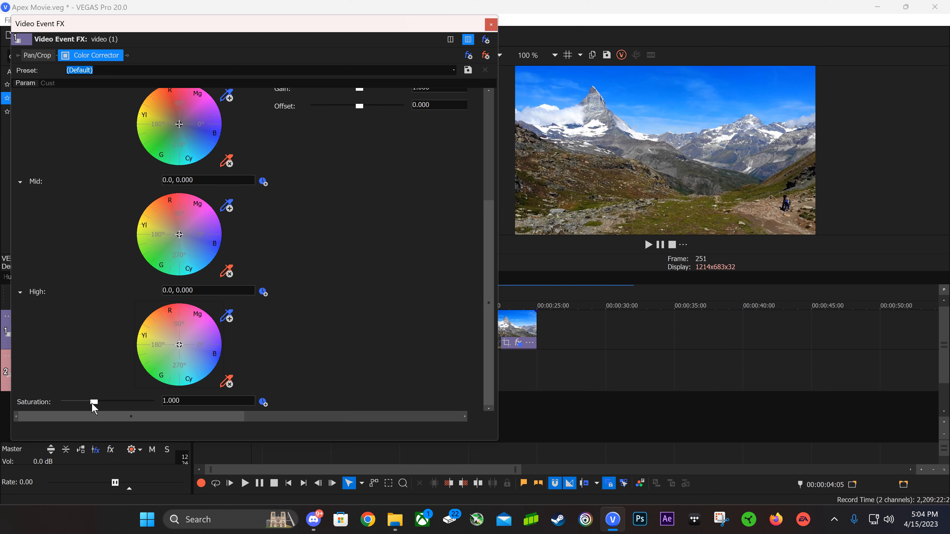
{"action": "left_click_drag", "start_coordinate": [93, 402], "coordinate": [236, 401]}
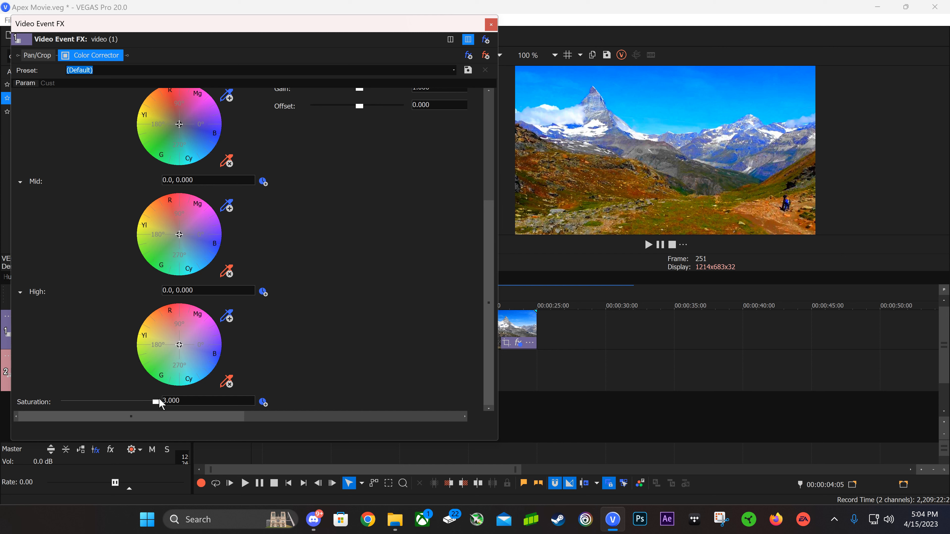
{"action": "left_click_drag", "start_coordinate": [137, 406], "coordinate": [69, 402]}
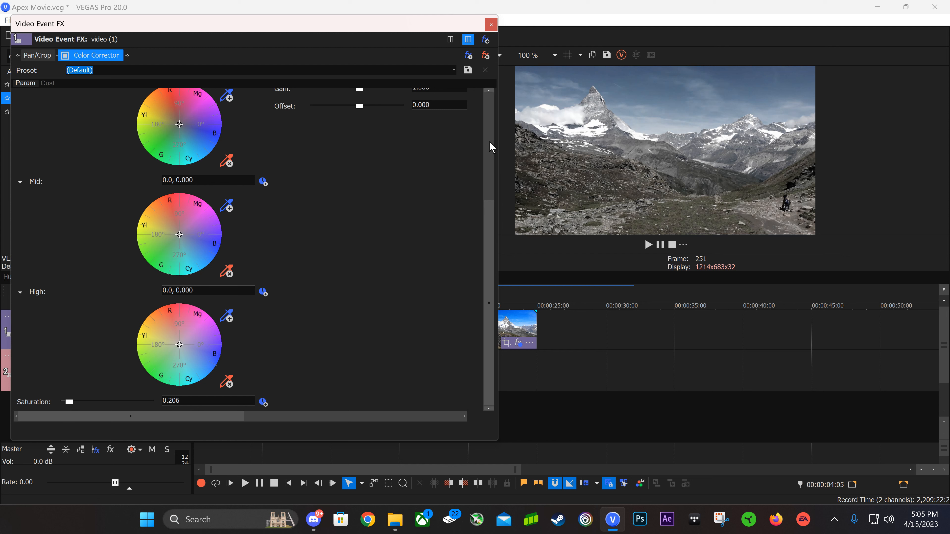
{"action": "left_click_drag", "start_coordinate": [69, 402], "coordinate": [131, 417]}
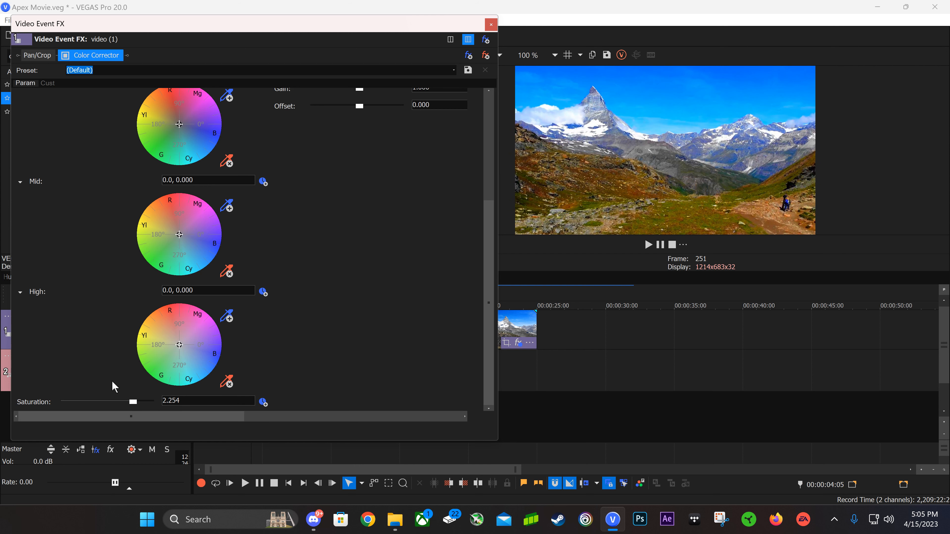
Widen the Video Event FX window slightly to give the Gamma, Gain and Offset controls more room
{"action": "scroll", "coordinate": [394, 355], "scroll_direction": "up", "scroll_amount": 2}
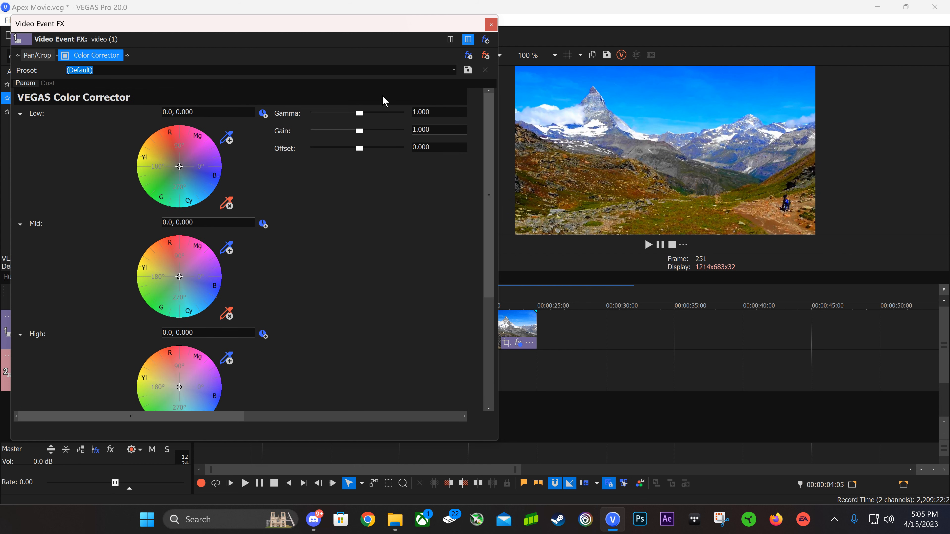
{"action": "left_click_drag", "start_coordinate": [498, 149], "coordinate": [526, 149]}
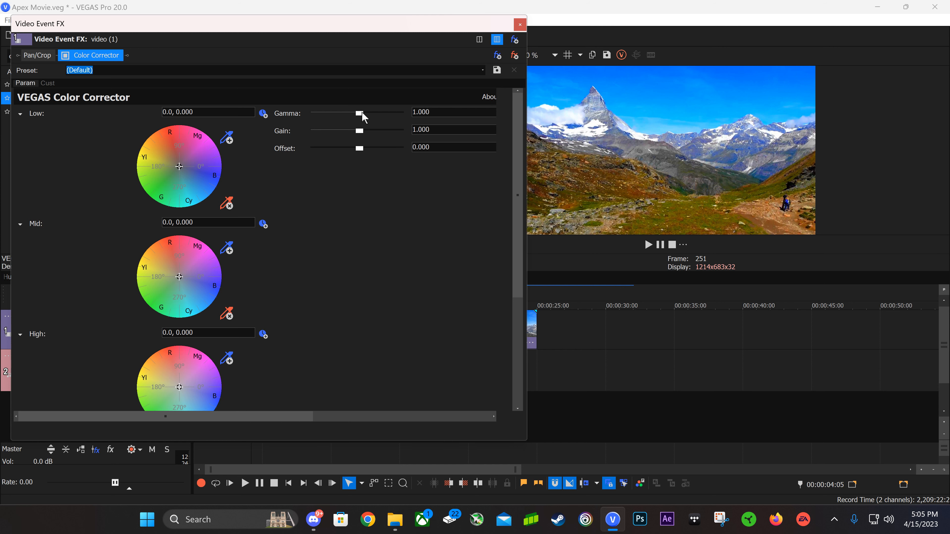
Try the Color Corrector's gamma at about 0.61 and set it back to 1
{"action": "mouse_move", "coordinate": [359, 113]}
{"action": "left_mouse_down"}
{"action": "mouse_move", "coordinate": [421, 118]}
{"action": "mouse_move", "coordinate": [342, 117]}
{"action": "left_mouse_up"}
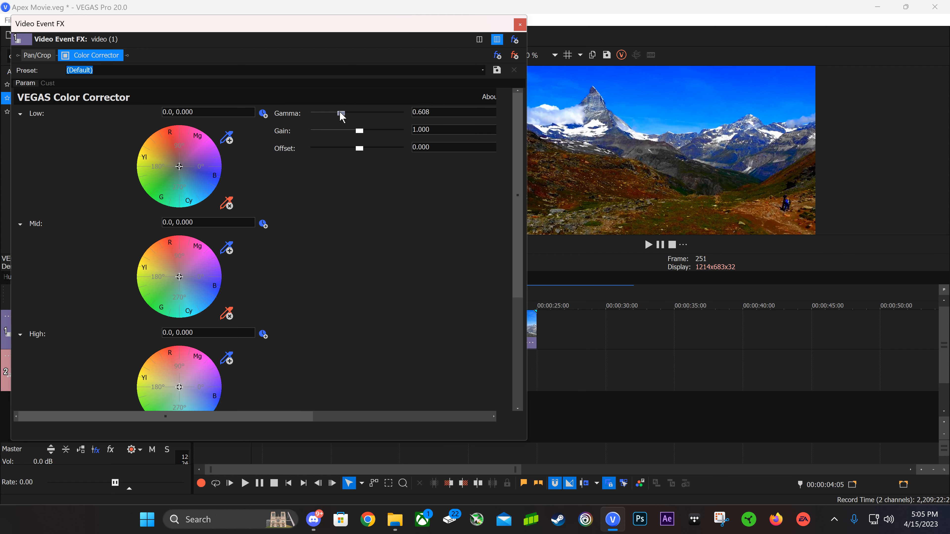
{"action": "double_click", "coordinate": [424, 111]}
{"action": "type", "text": "1"}
{"action": "key", "text": "Return"}
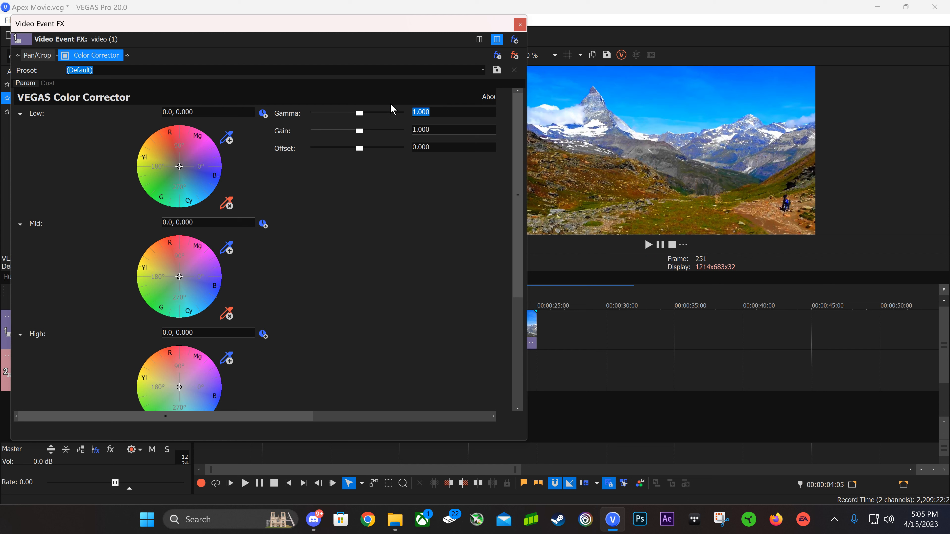
Try the Color Corrector's gain at 2.000 and set it back to 1
{"action": "left_click_drag", "start_coordinate": [359, 133], "coordinate": [595, 146]}
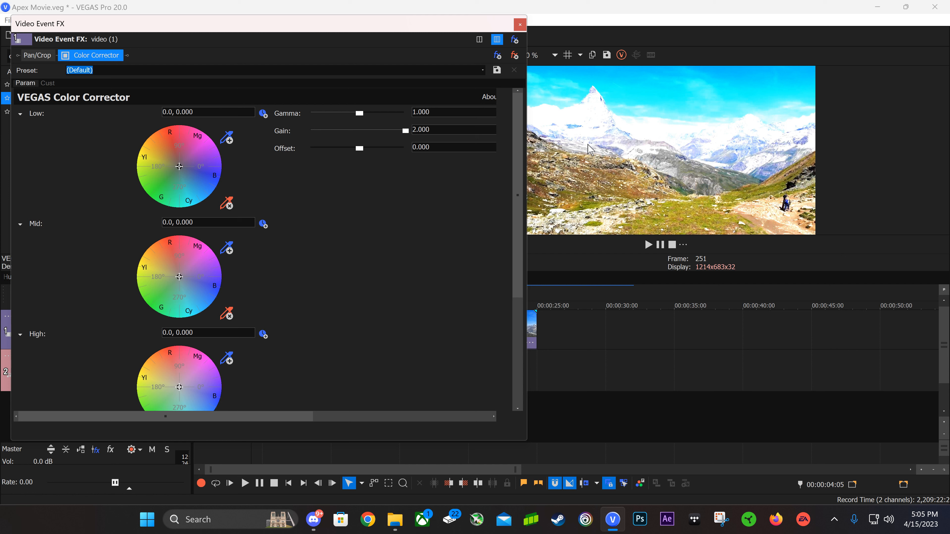
{"action": "left_click", "coordinate": [417, 130]}
{"action": "type", "text": "1"}
{"action": "key", "text": "Return"}
Try the Color Corrector's offset at about -118 and set it to 1
{"action": "left_click_drag", "start_coordinate": [360, 149], "coordinate": [337, 152]}
{"action": "left_click", "coordinate": [389, 147]}
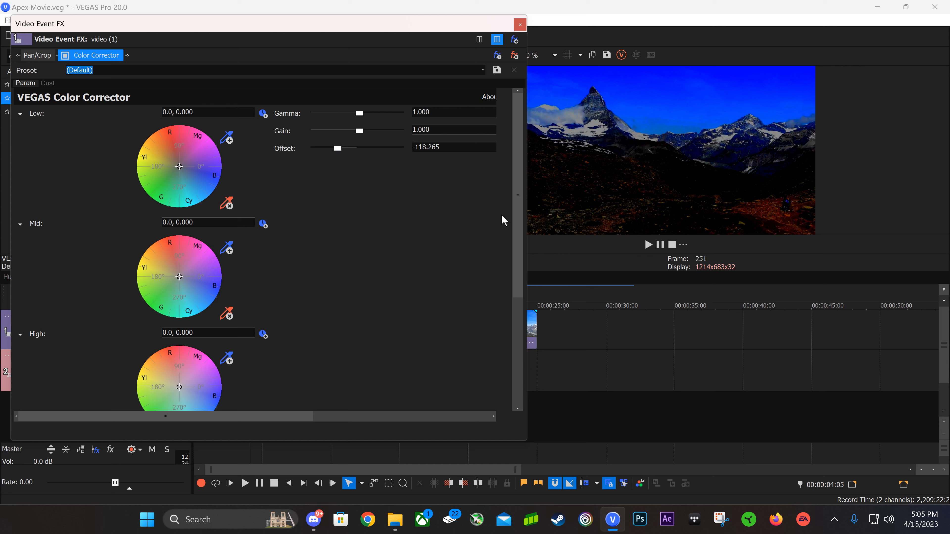
{"action": "left_click", "coordinate": [450, 147]}
{"action": "type", "text": "1"}
{"action": "key", "text": "Return"}
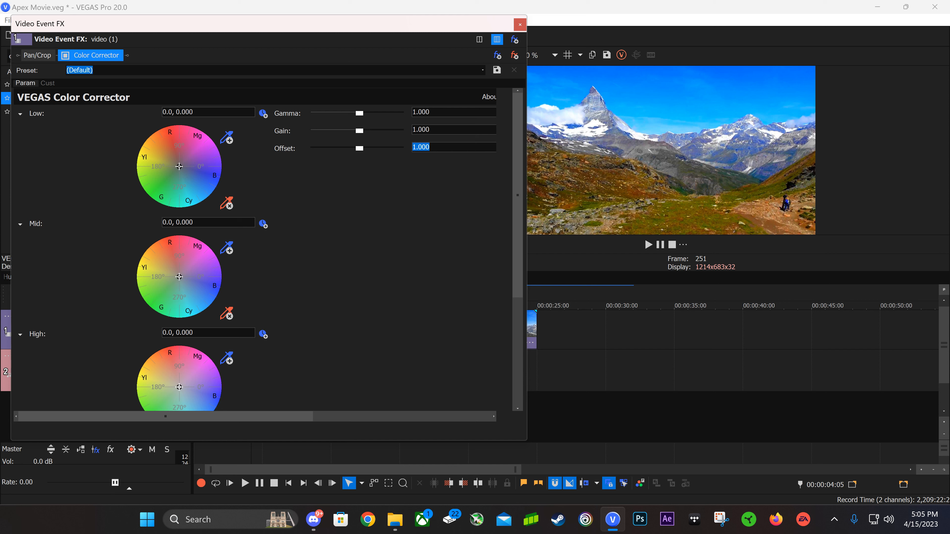
Remove the Color Corrector from the mountain clip and apply the (Default) preset of Color Corrector (Secondary) instead
{"action": "left_click", "coordinate": [515, 56]}
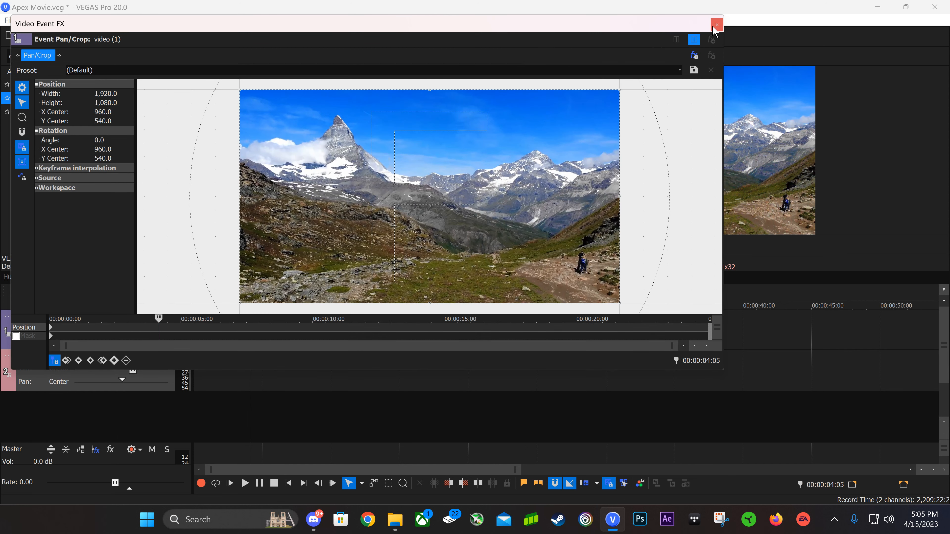
{"action": "left_click", "coordinate": [716, 25]}
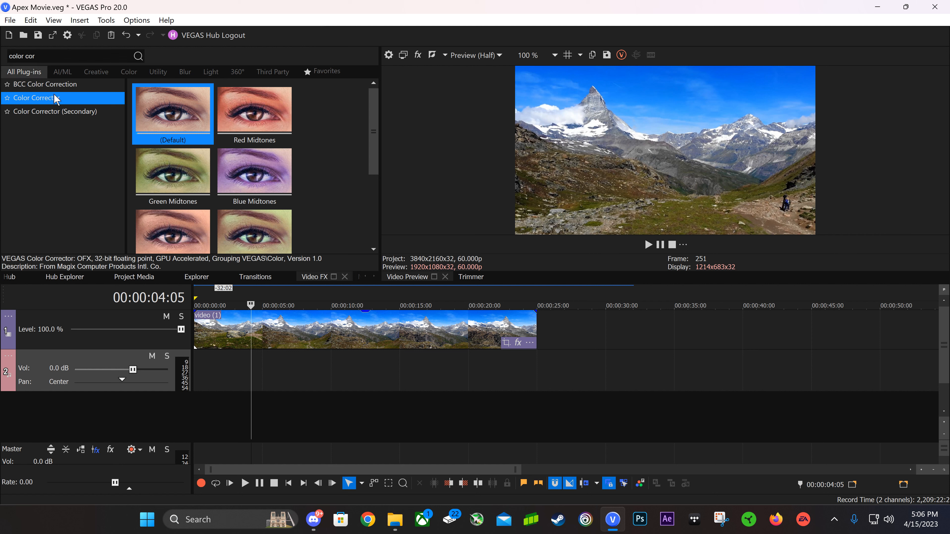
{"action": "left_click", "coordinate": [49, 111]}
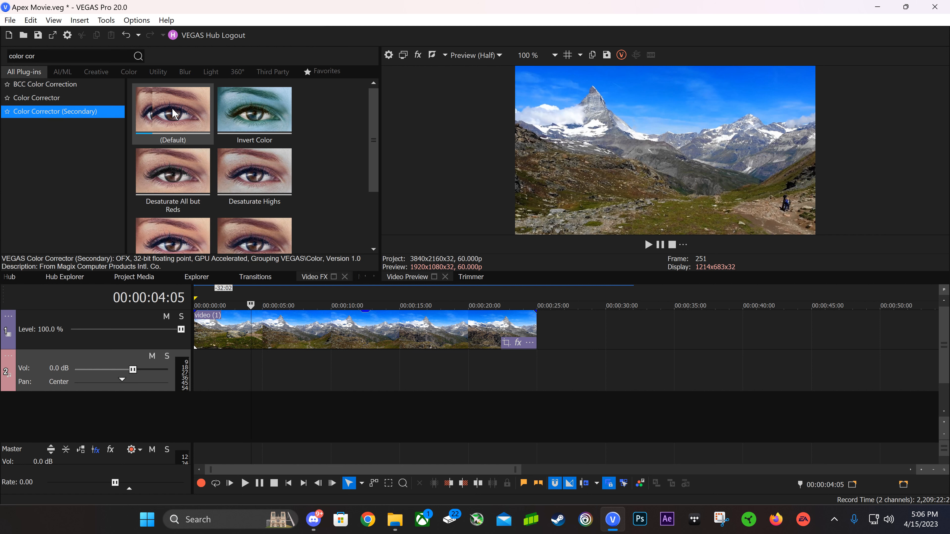
{"action": "left_click_drag", "start_coordinate": [174, 113], "coordinate": [273, 323]}
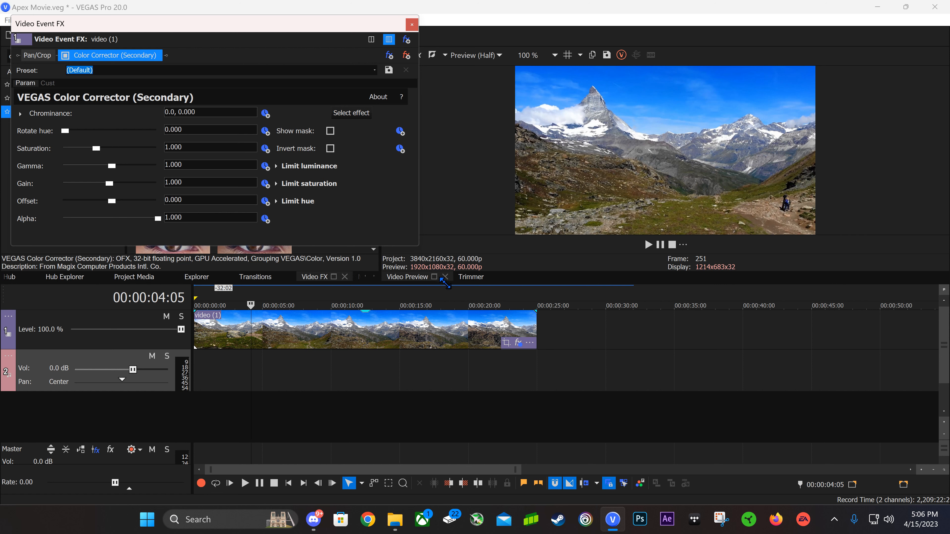
Try a hue rotation of about 126, raise saturation to about 1.88 and gamma to about 1.22, and set the hue rotation to about 21
{"action": "left_click_drag", "start_coordinate": [445, 283], "coordinate": [455, 336]}
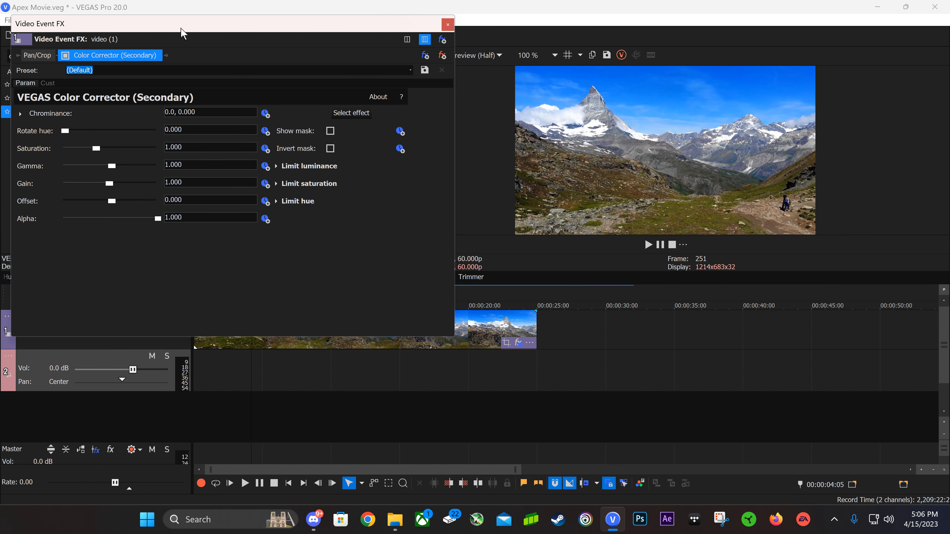
{"action": "left_click_drag", "start_coordinate": [181, 33], "coordinate": [250, 87]}
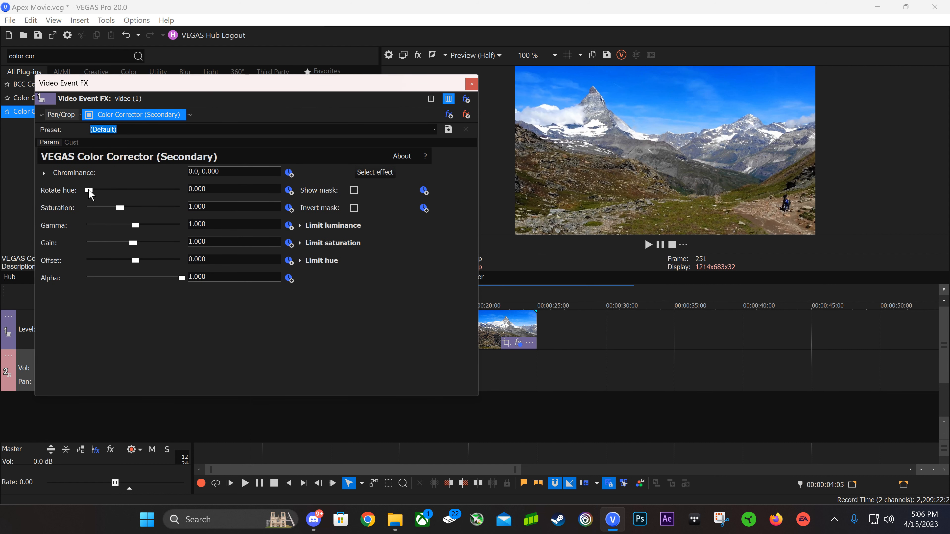
{"action": "left_click_drag", "start_coordinate": [89, 189], "coordinate": [115, 189]}
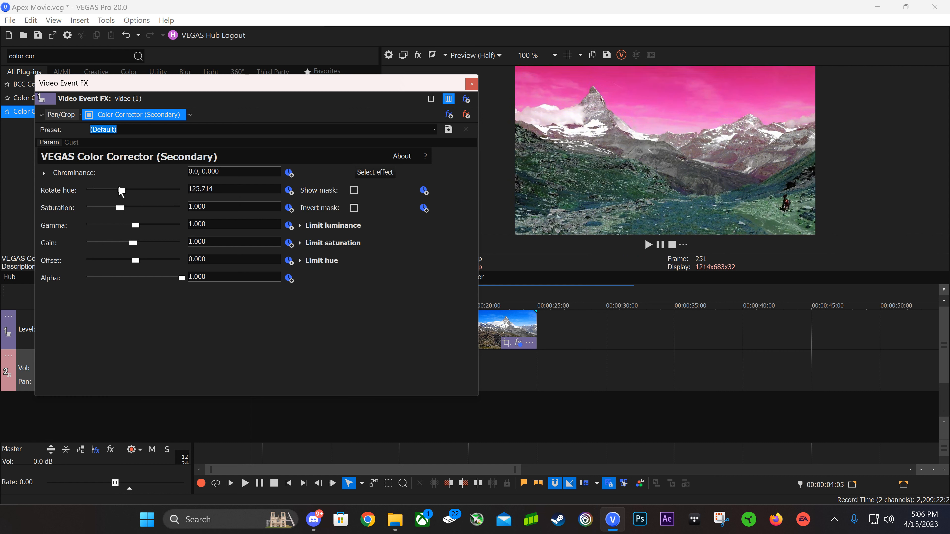
{"action": "left_click_drag", "start_coordinate": [116, 204], "coordinate": [144, 225]}
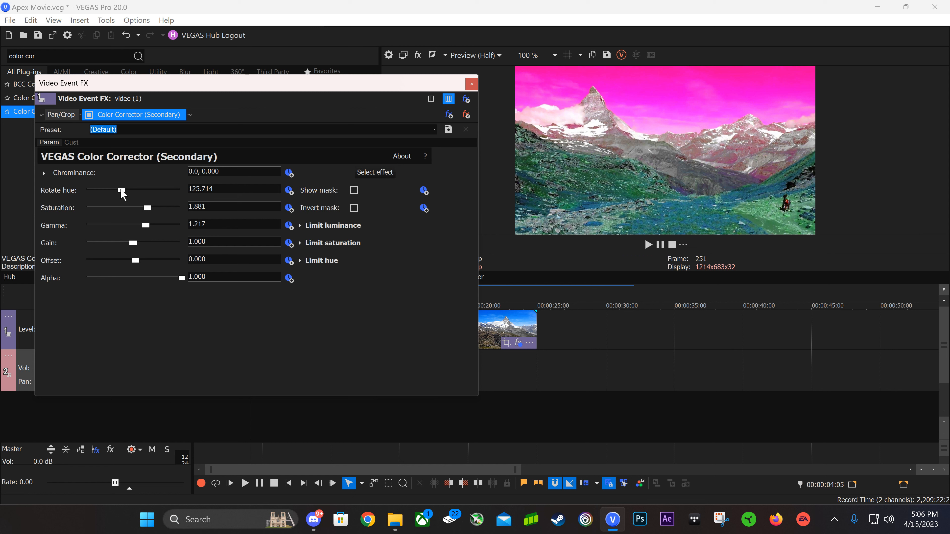
{"action": "left_click_drag", "start_coordinate": [123, 194], "coordinate": [93, 194]}
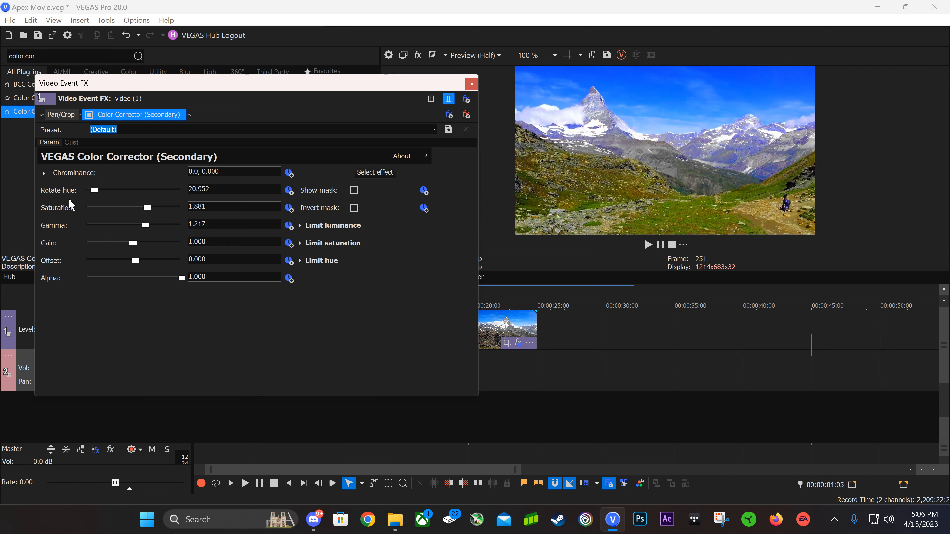